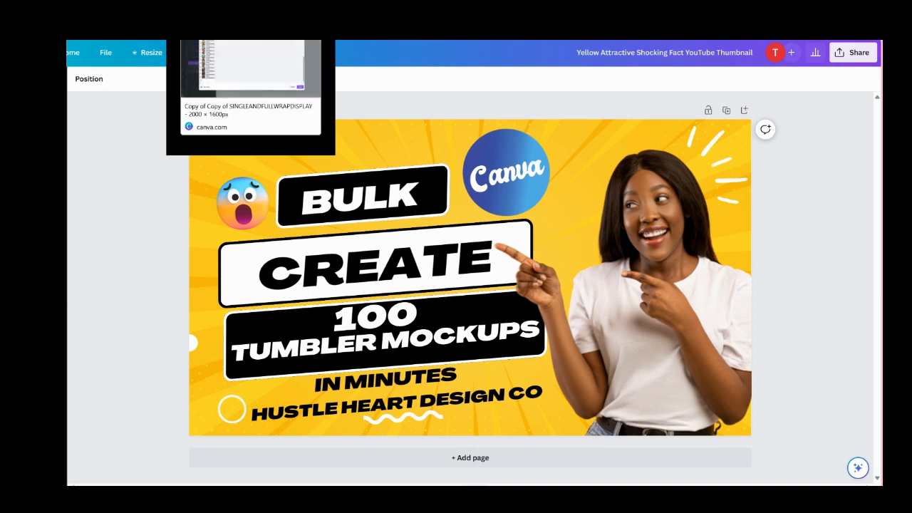
# Switch to the Copy of Copy of SINGLEANDFULLWRAPDISPLAY design, review the image rows in its bulk data table and accept the table
pyautogui.click(221, 9)
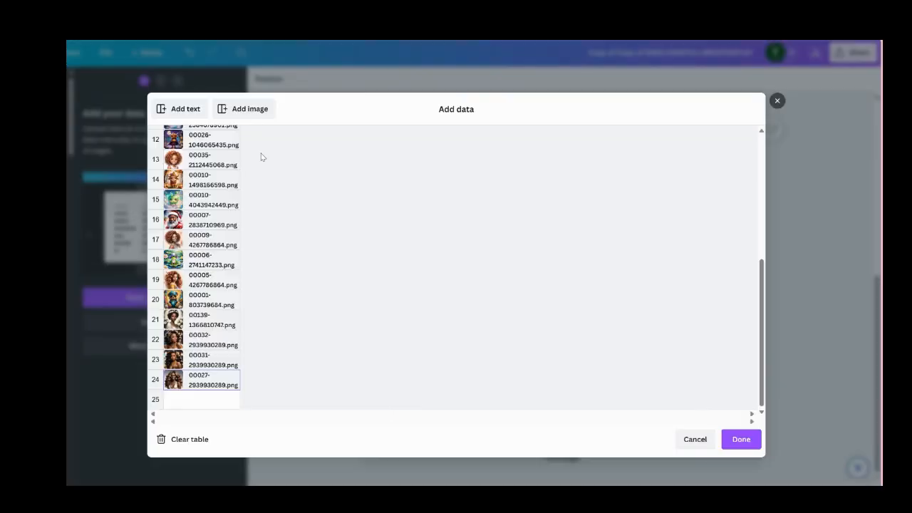
pyautogui.scroll(5, 278, 292)
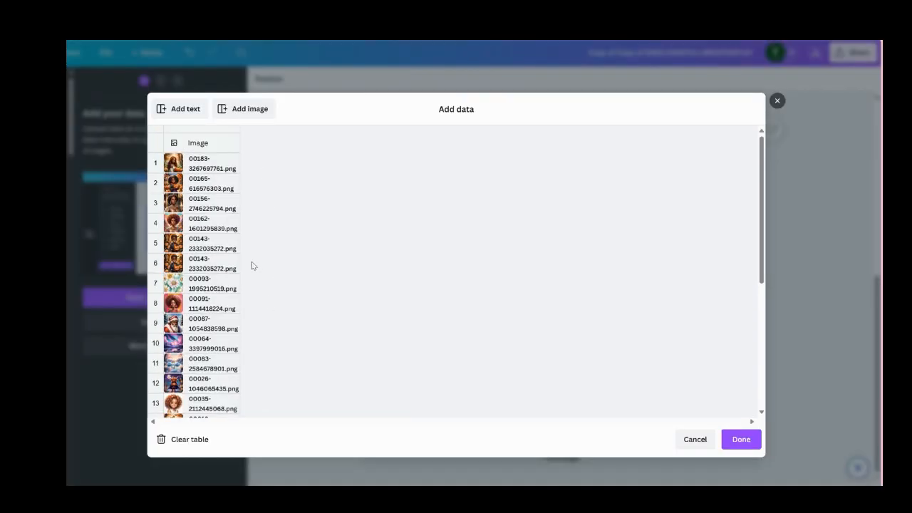
pyautogui.scroll(-5, 223, 226)
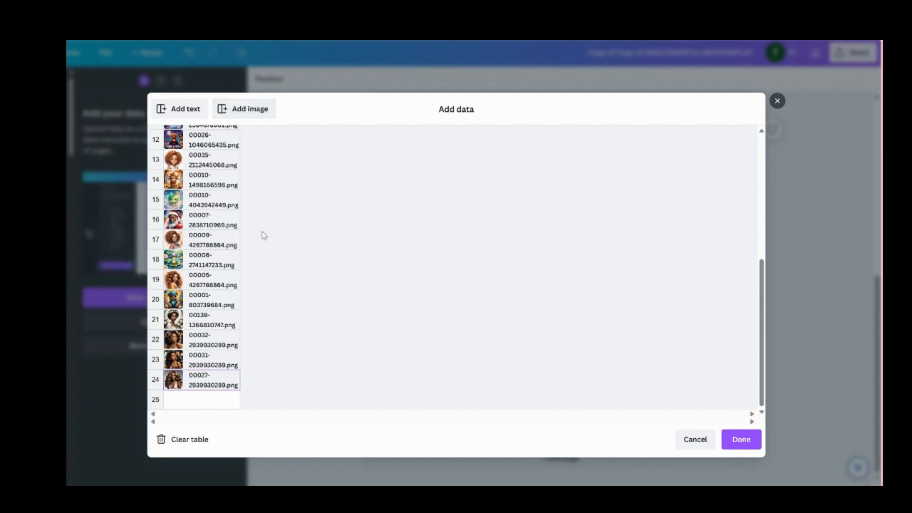
pyautogui.click(740, 438)
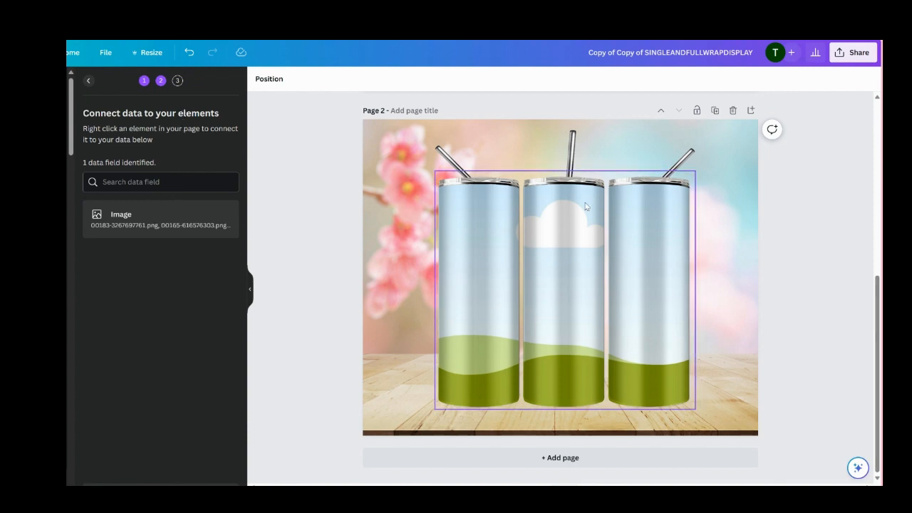
# Connect the three-tumbler picture frame layer on page 1 to the Image data field
pyautogui.scroll(5, 649, 290)
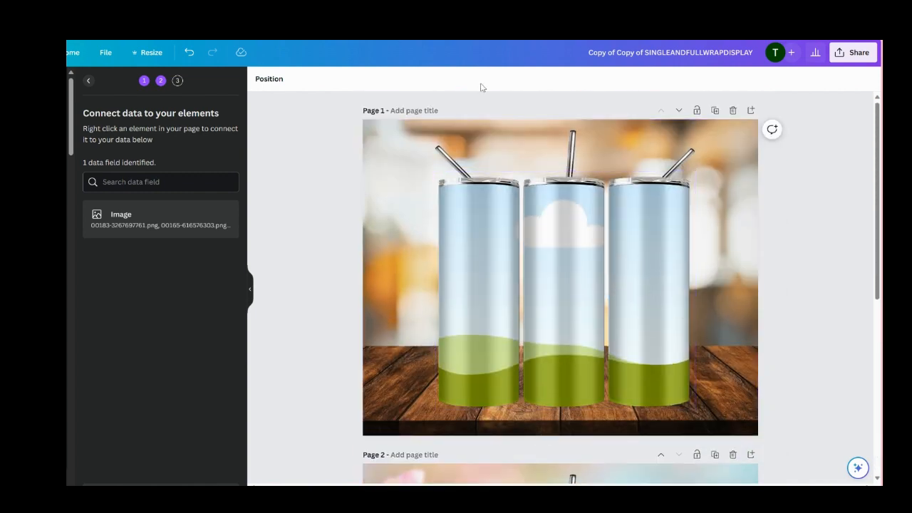
pyautogui.click(498, 210)
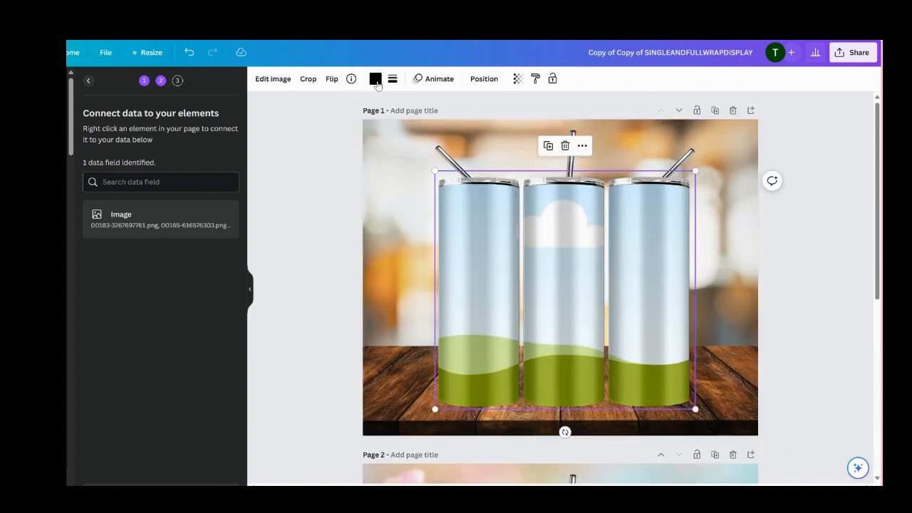
pyautogui.click(491, 80)
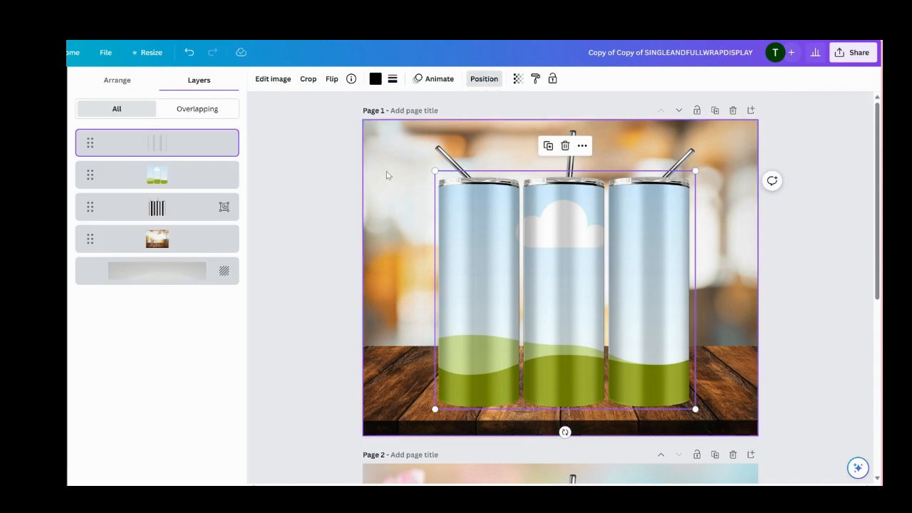
pyautogui.click(228, 169)
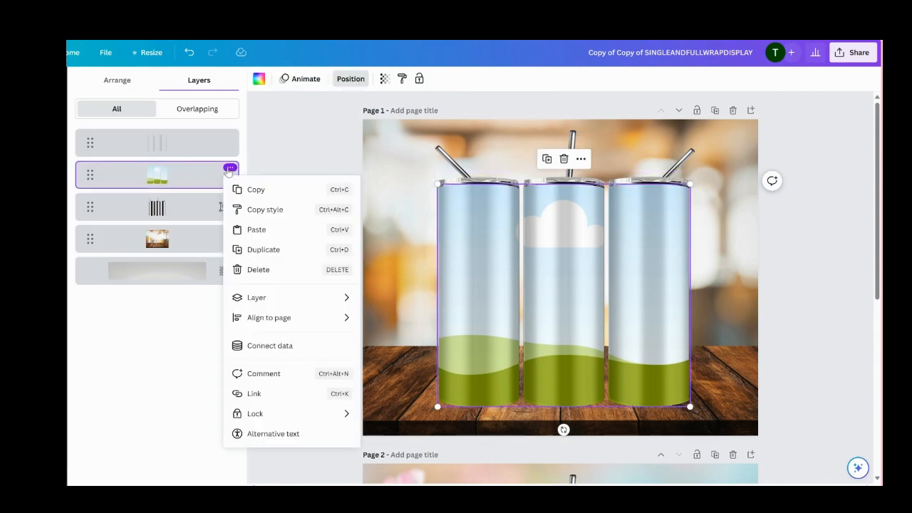
pyautogui.click(271, 347)
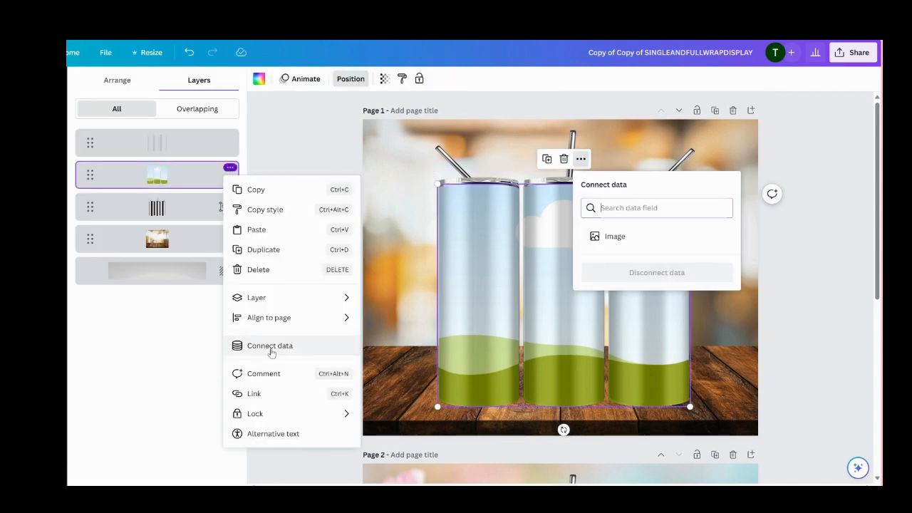
pyautogui.click(604, 238)
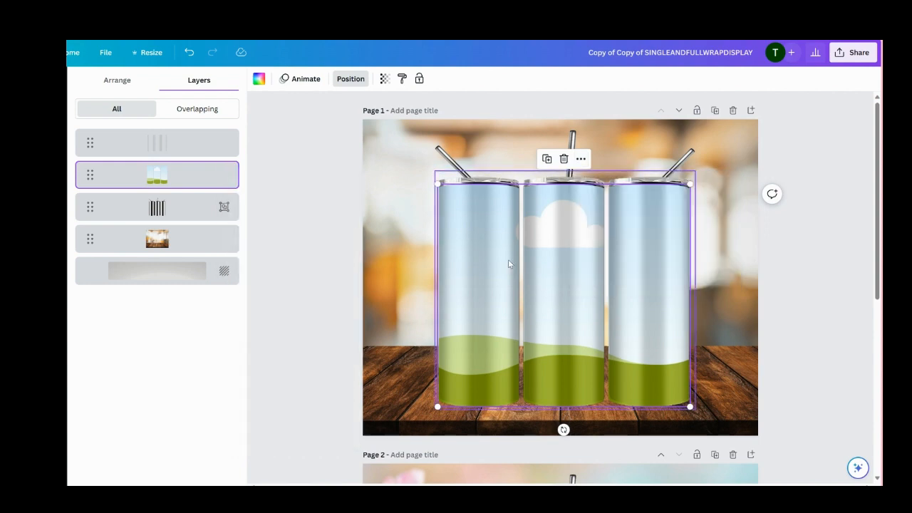
# Connect the three-tumbler picture frame layer on page 2, with the pink blossom background, to the Image data field
pyautogui.scroll(-4, 503, 268)
pyautogui.click(404, 191)
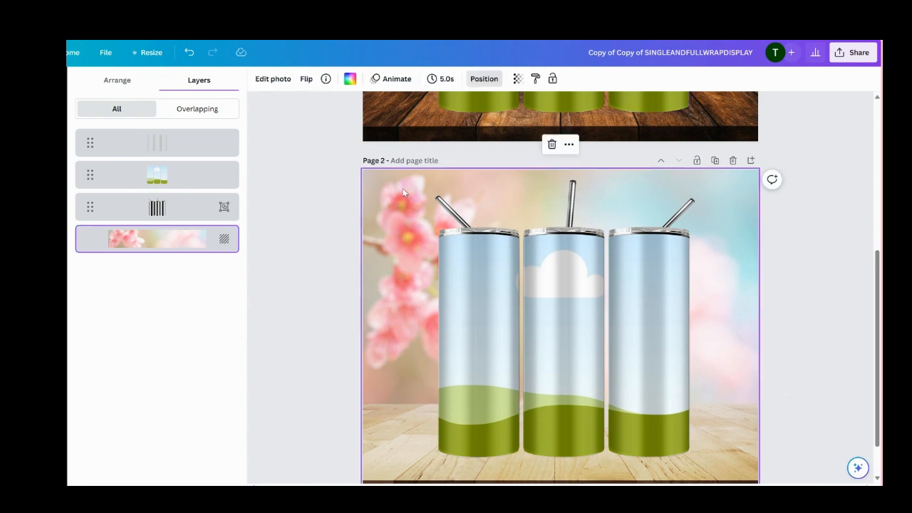
pyautogui.click(485, 80)
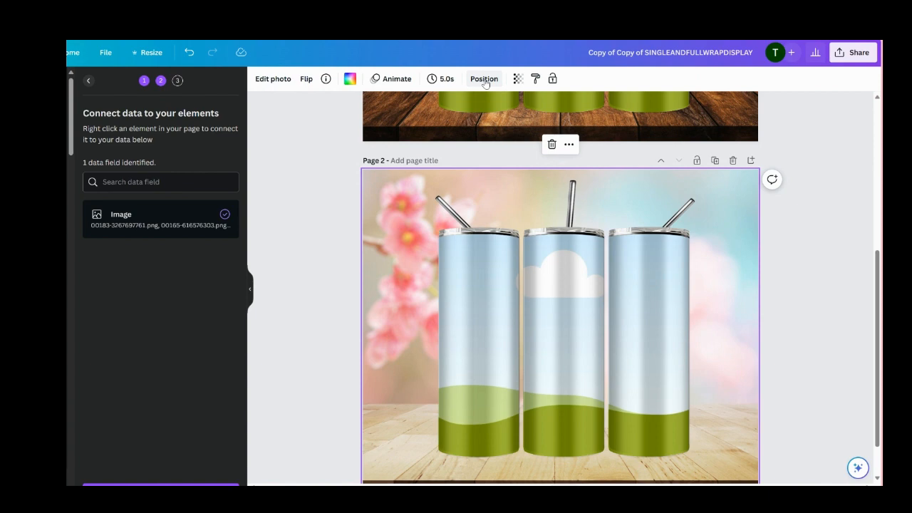
pyautogui.click(485, 79)
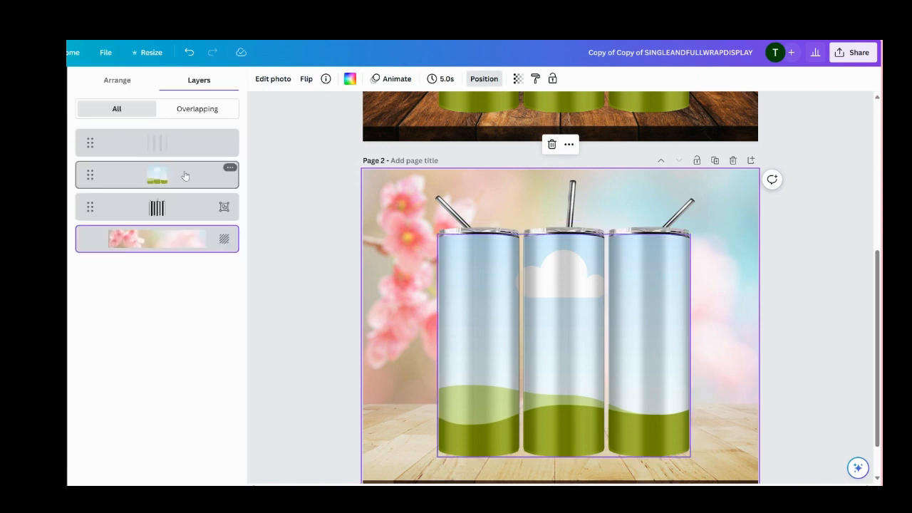
pyautogui.click(230, 168)
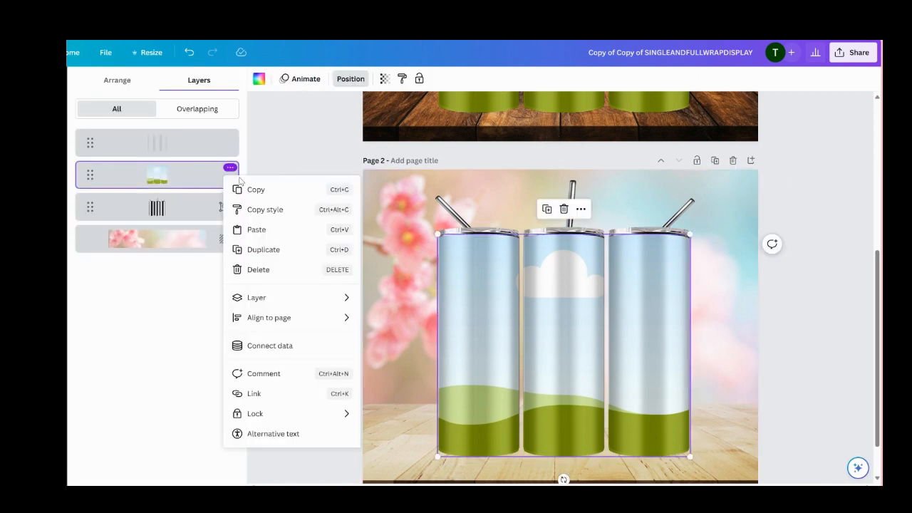
pyautogui.click(268, 347)
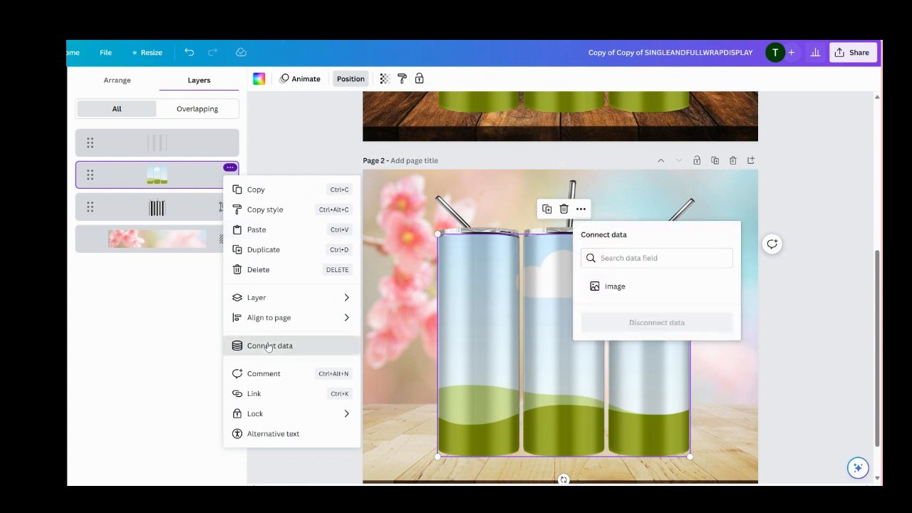
pyautogui.click(607, 287)
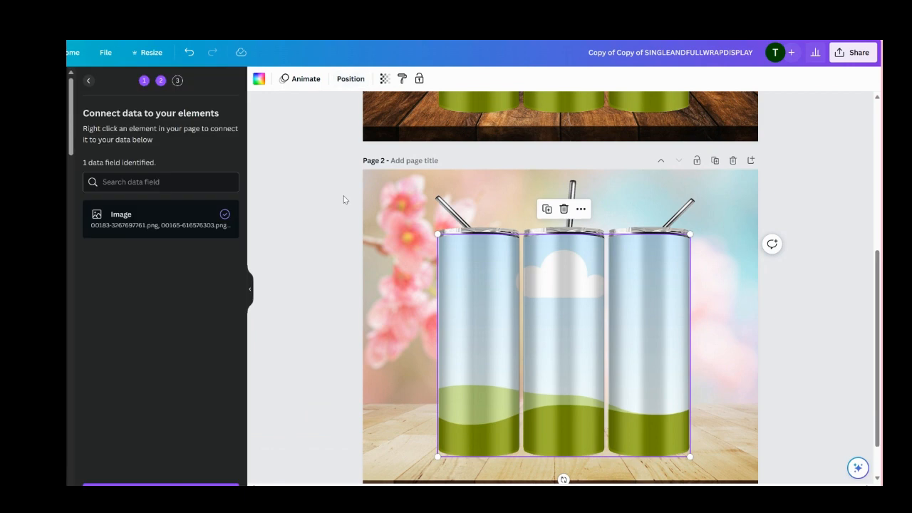
# Proceed to applying the data and generate the tumbler mockup pages from all 24 selected images
pyautogui.scroll(5, 530, 211)
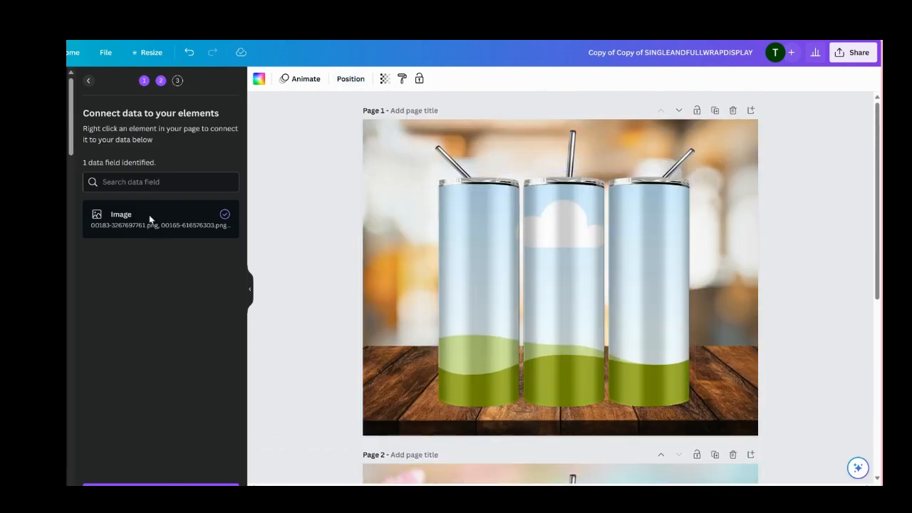
pyautogui.click(160, 485)
pyautogui.scroll(-3, 196, 368)
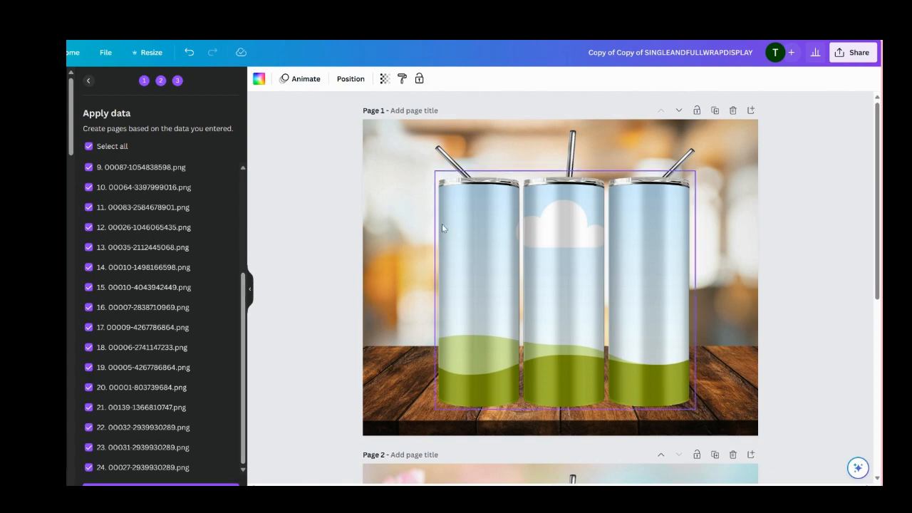
pyautogui.scroll(-3, 441, 256)
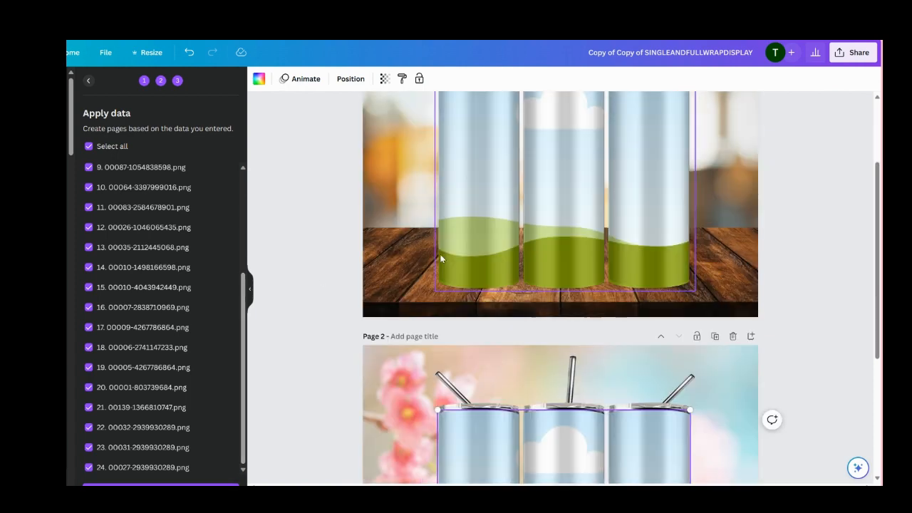
pyautogui.scroll(-5, 440, 257)
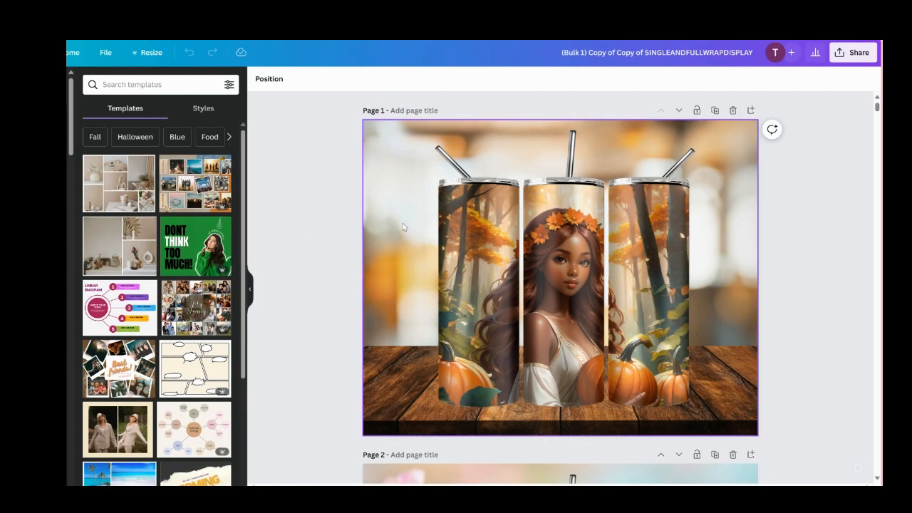
# Look through the generated pages to check each tumbler design on both the wood-table and the pink blossom backgrounds
pyautogui.scroll(-10, 403, 227)
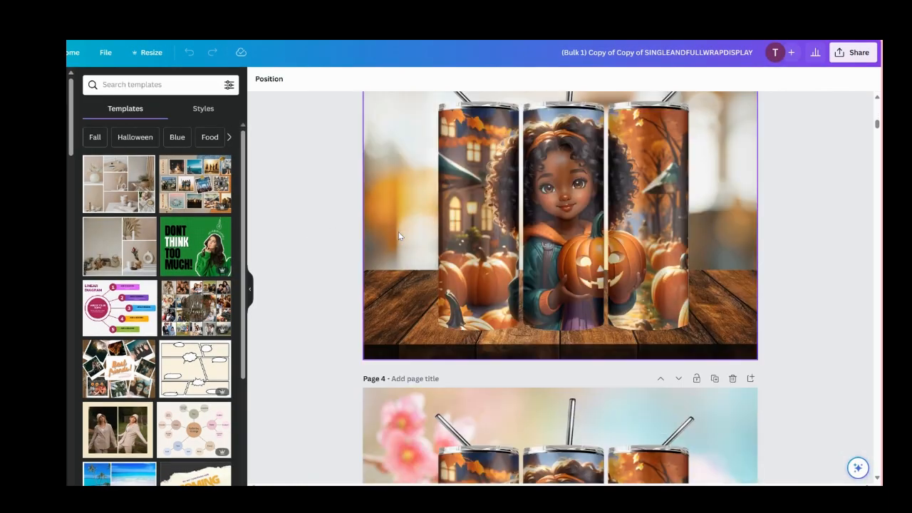
pyautogui.scroll(-3, 397, 233)
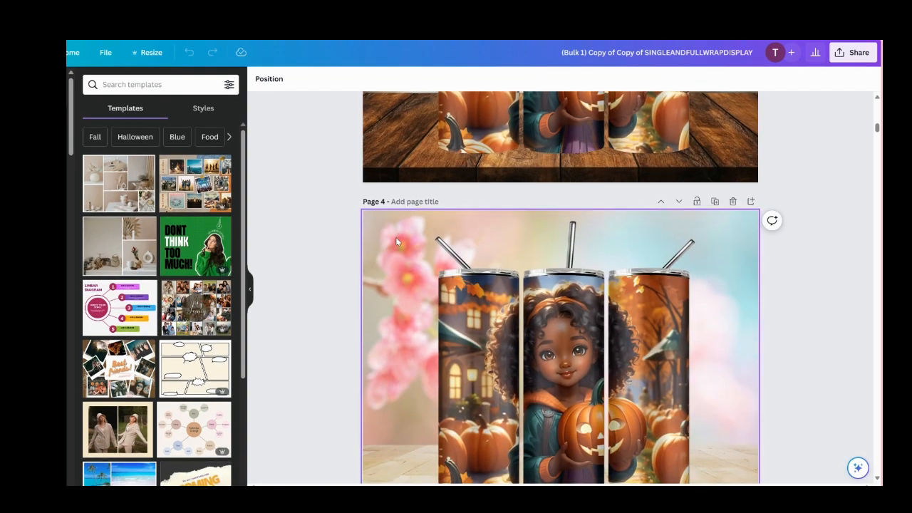
pyautogui.scroll(-1, 395, 237)
pyautogui.scroll(3, 396, 237)
pyautogui.scroll(-4, 396, 234)
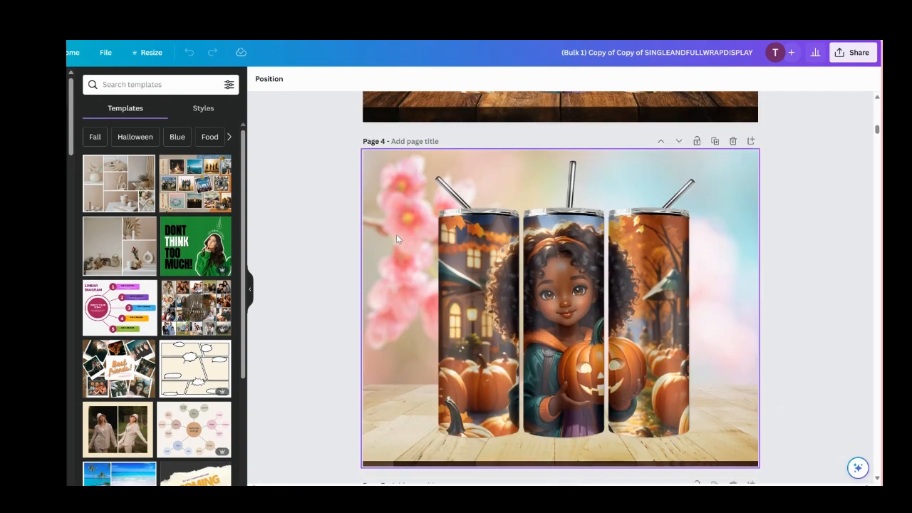
pyautogui.scroll(-15, 397, 238)
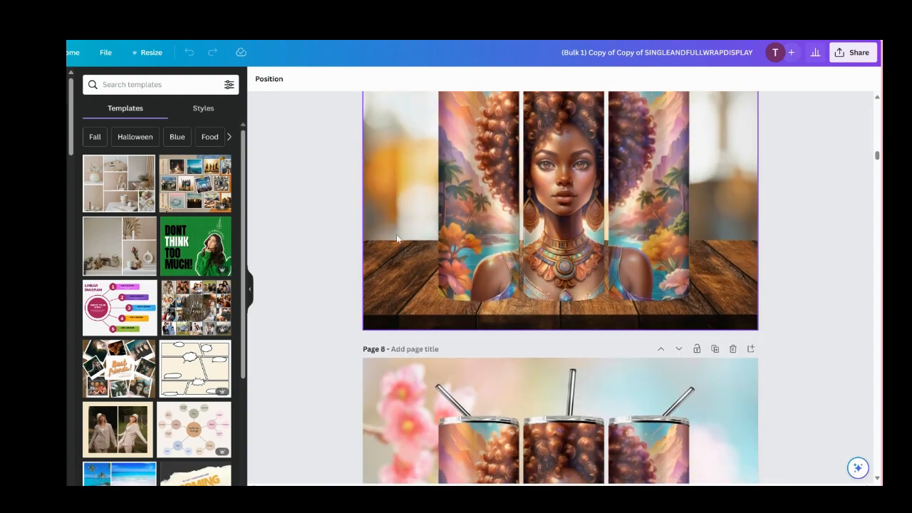
pyautogui.scroll(-12, 397, 238)
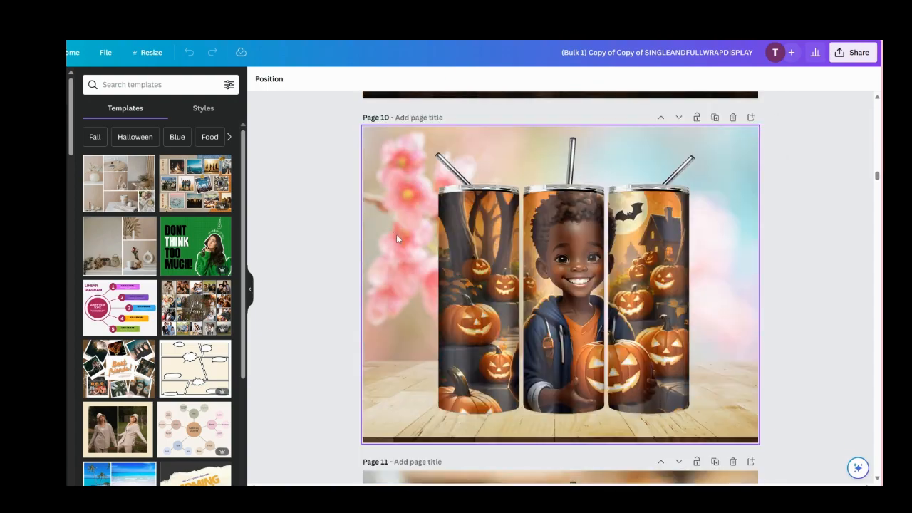
pyautogui.scroll(-15, 397, 238)
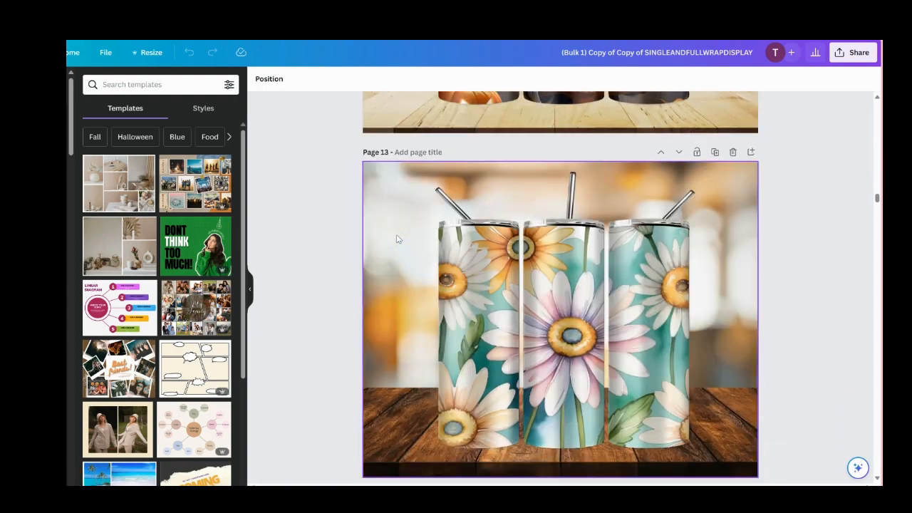
pyautogui.scroll(-15, 397, 239)
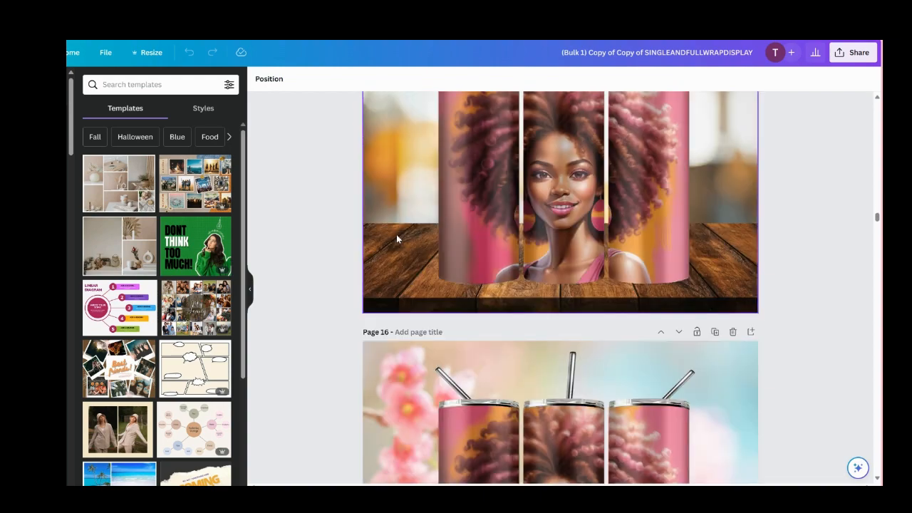
pyautogui.scroll(-15, 397, 239)
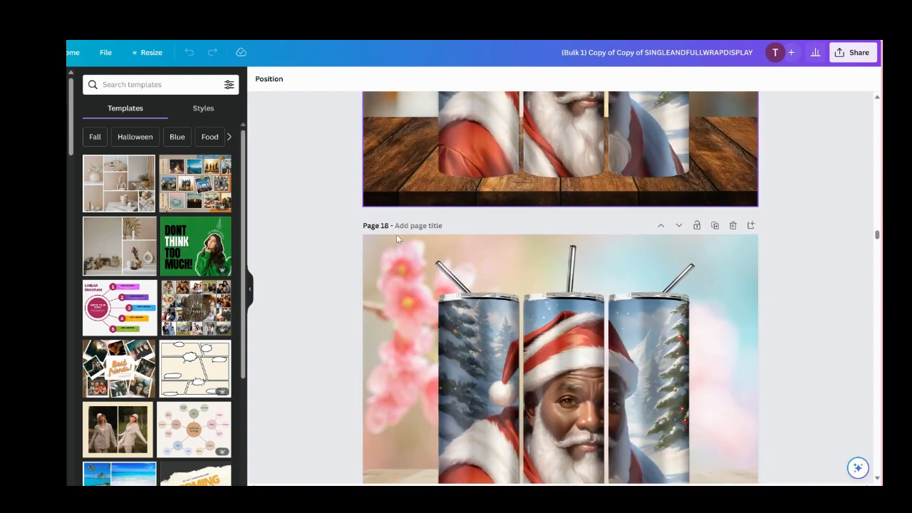
pyautogui.scroll(-15, 397, 238)
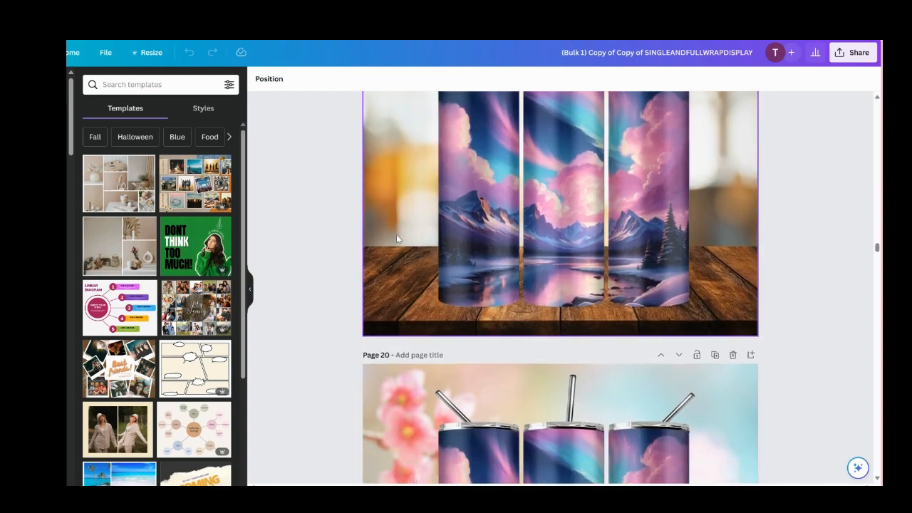
pyautogui.scroll(-15, 397, 238)
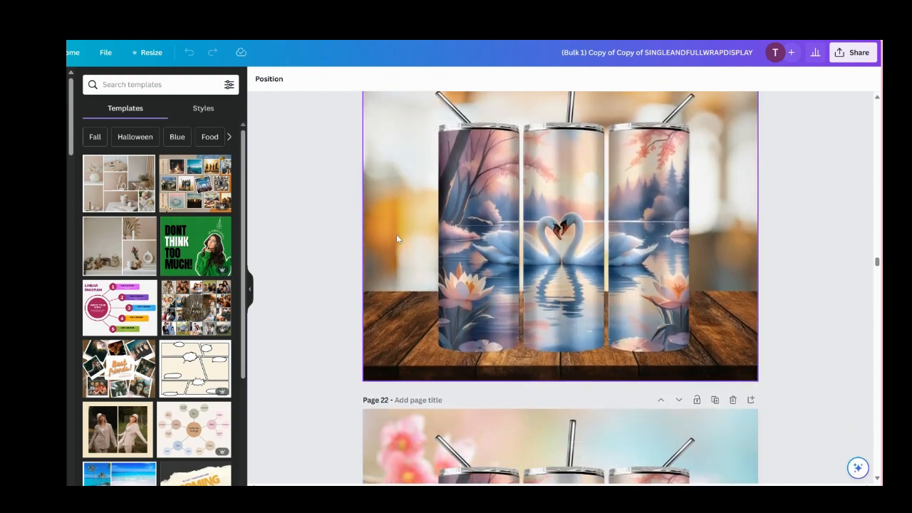
pyautogui.scroll(-15, 397, 239)
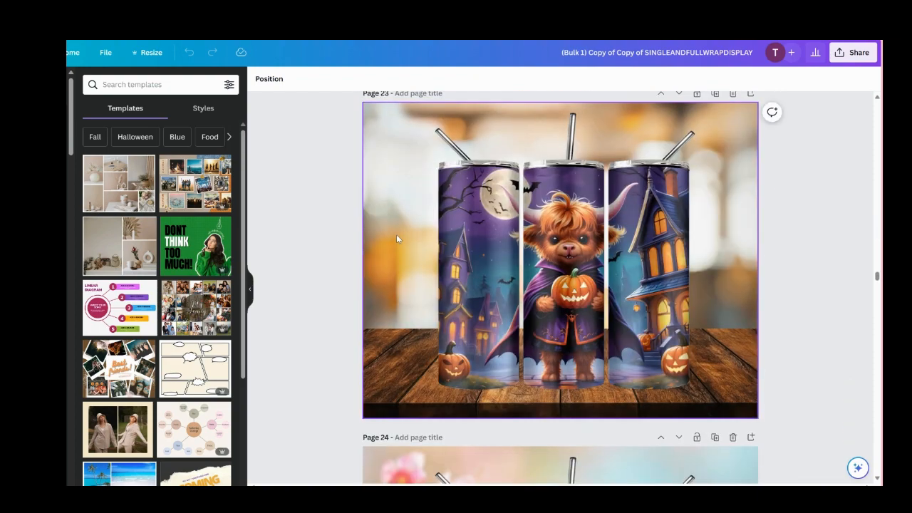
pyautogui.scroll(-10, 396, 238)
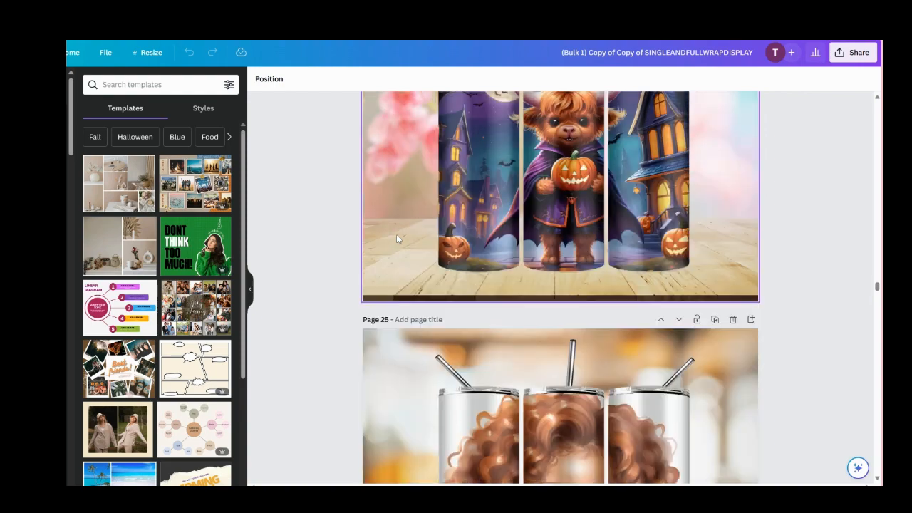
pyautogui.scroll(-12, 397, 238)
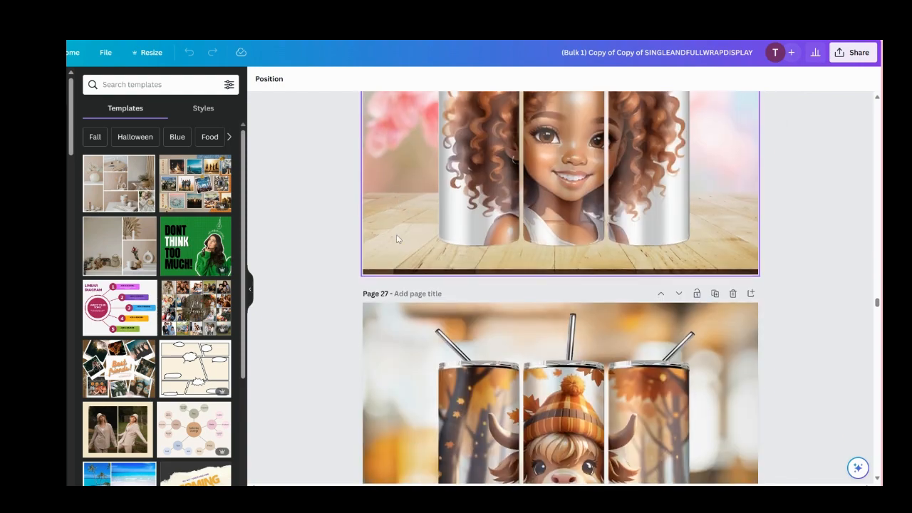
pyautogui.scroll(-20, 397, 238)
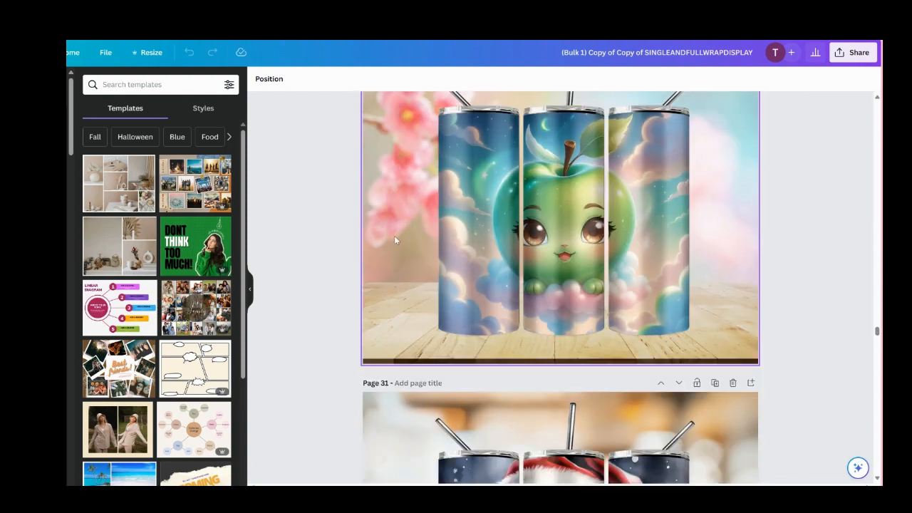
pyautogui.scroll(-20, 394, 241)
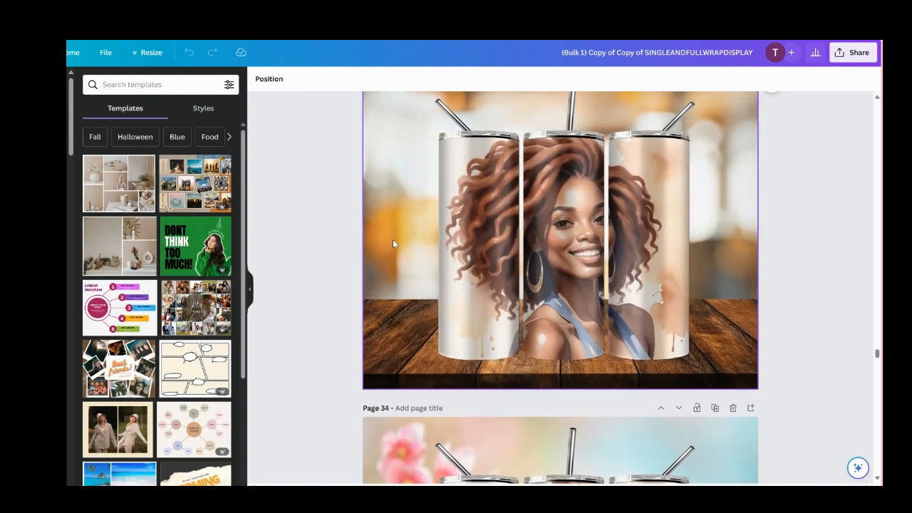
# Review the remaining generated tumbler pages from page 33 through to the last one, page 48
pyautogui.scroll(-15, 393, 244)
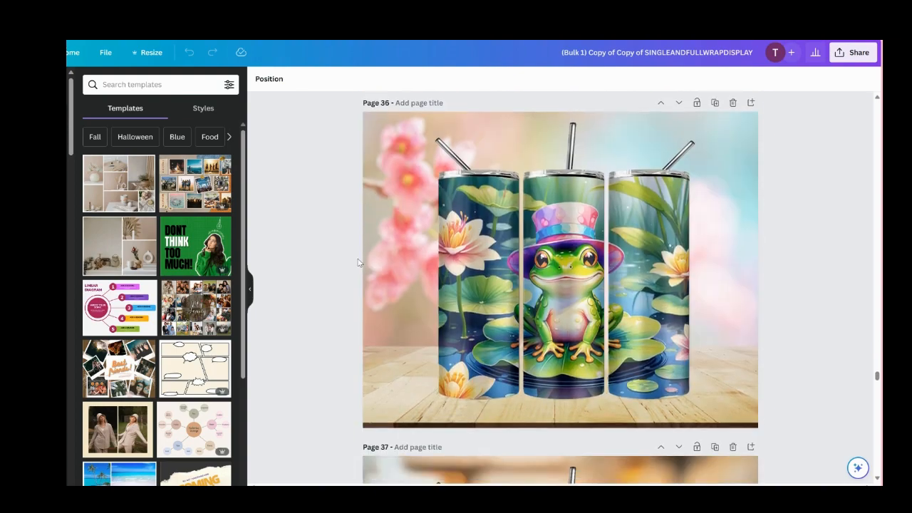
pyautogui.scroll(-20, 358, 262)
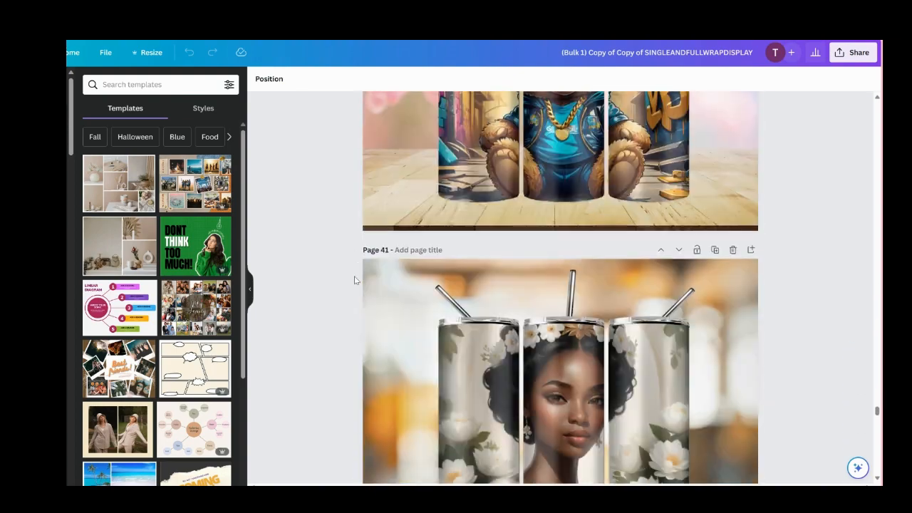
pyautogui.scroll(-15, 354, 280)
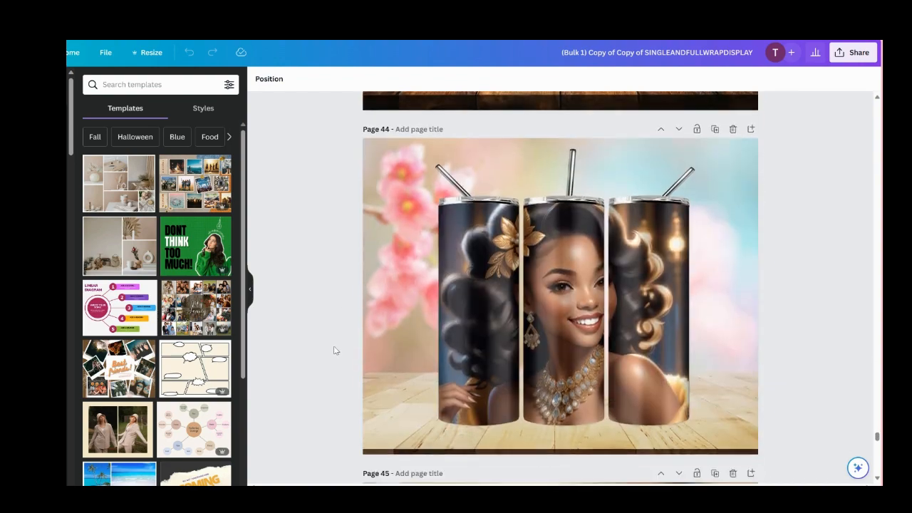
pyautogui.scroll(-15, 335, 350)
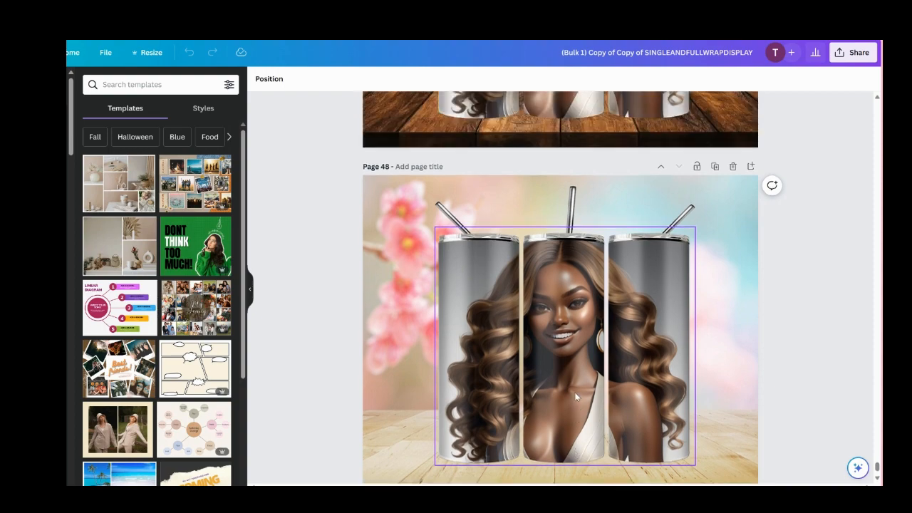
# Go back through the generated pages from page 48 towards the beginning, rechecking how each design fits the three tumblers
pyautogui.scroll(1, 574, 396)
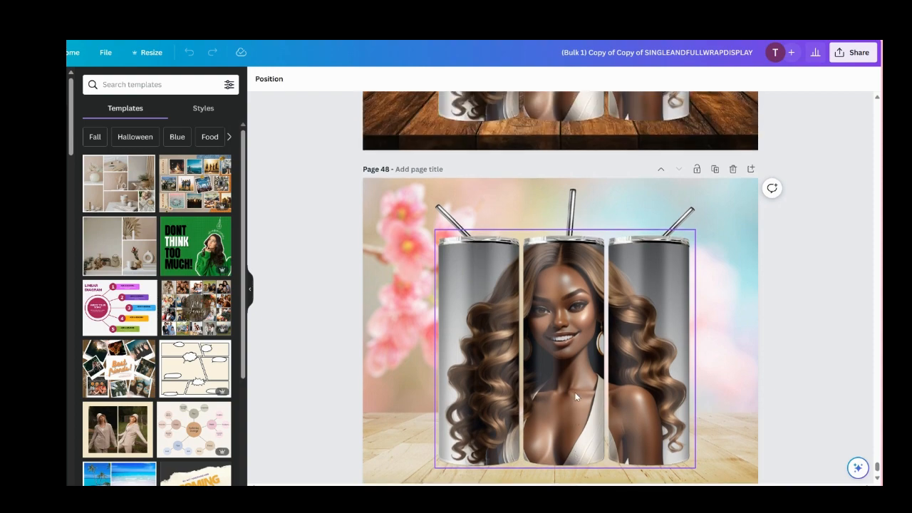
pyautogui.scroll(10, 574, 392)
pyautogui.scroll(5, 575, 387)
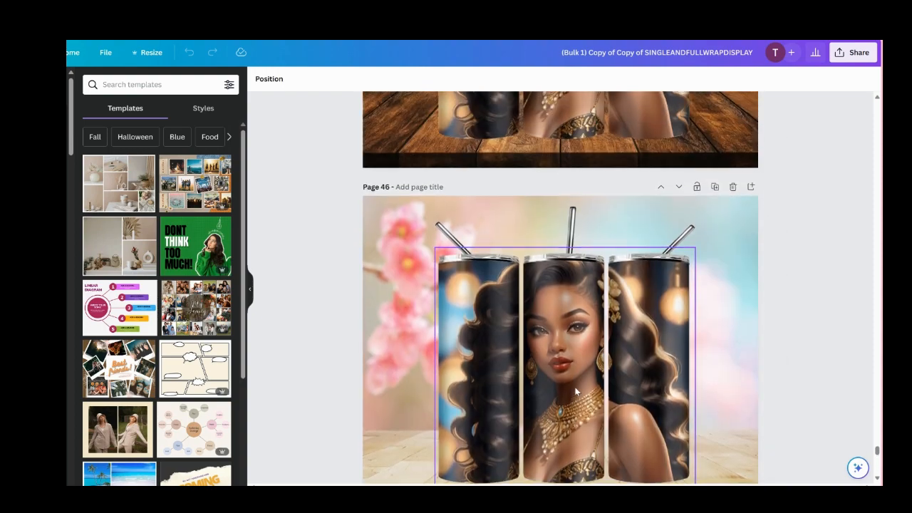
pyautogui.scroll(10, 575, 387)
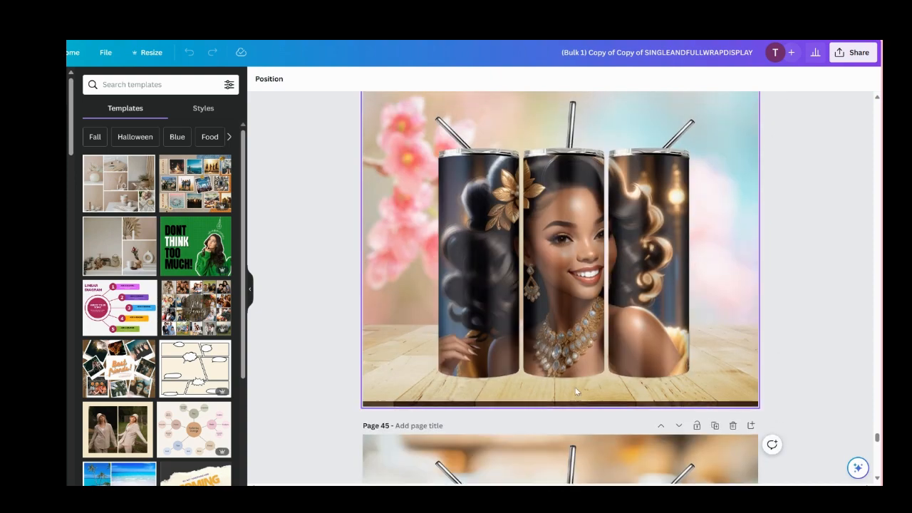
pyautogui.scroll(7, 577, 392)
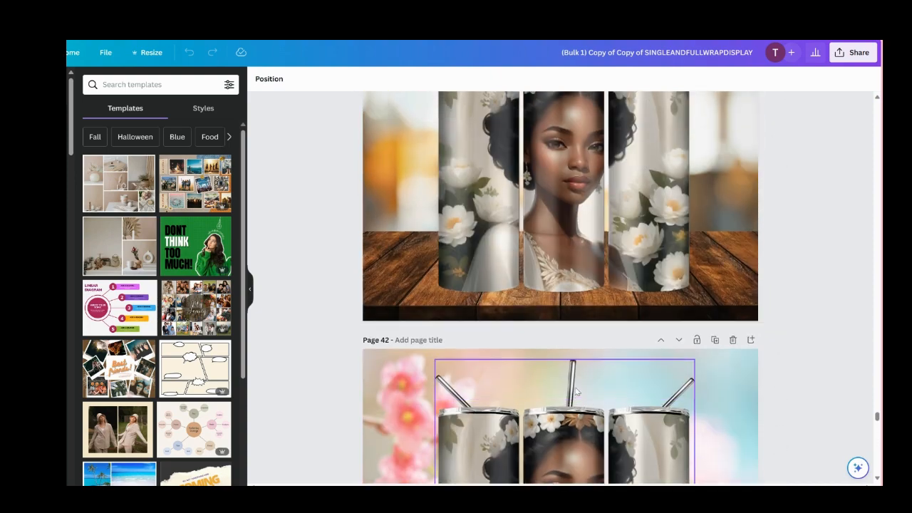
pyautogui.scroll(15, 576, 391)
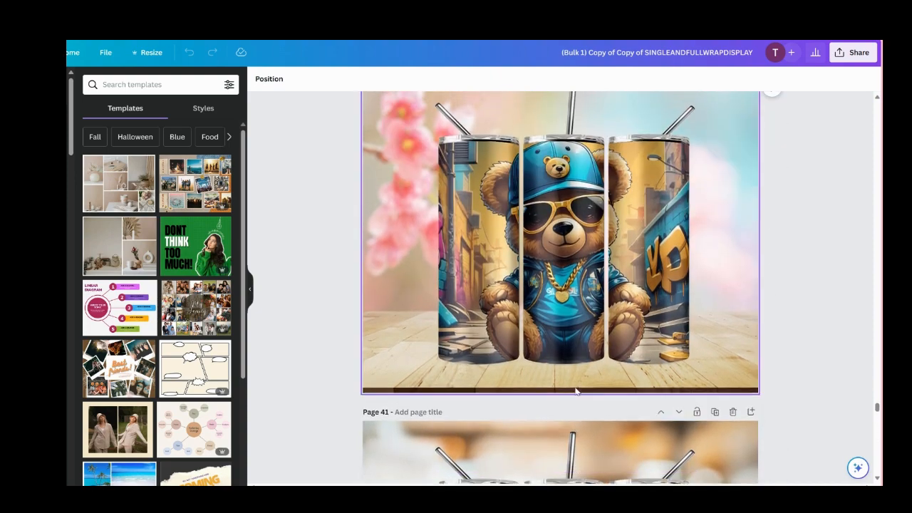
pyautogui.scroll(12, 575, 387)
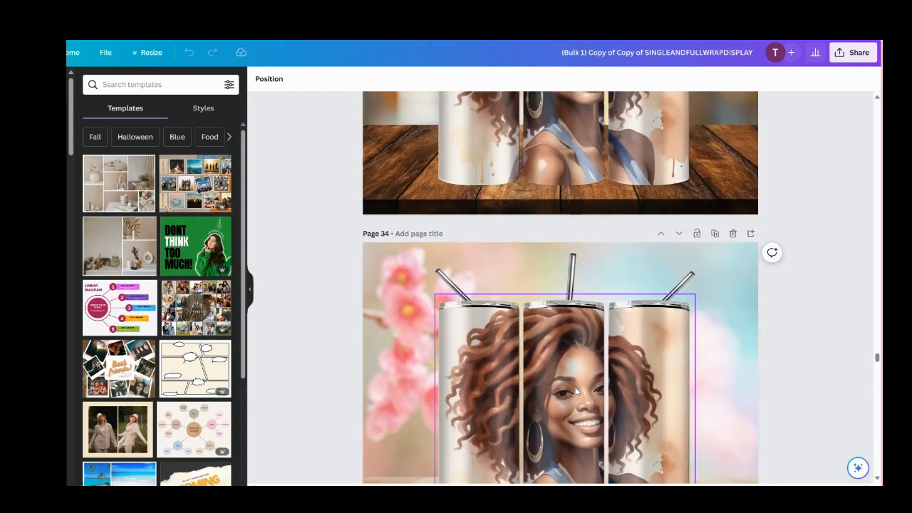
pyautogui.scroll(12, 577, 391)
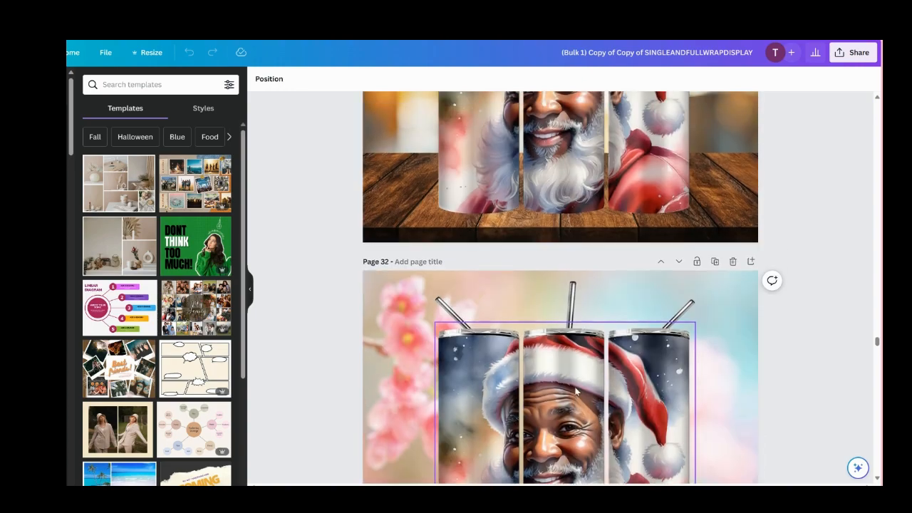
pyautogui.scroll(12, 577, 391)
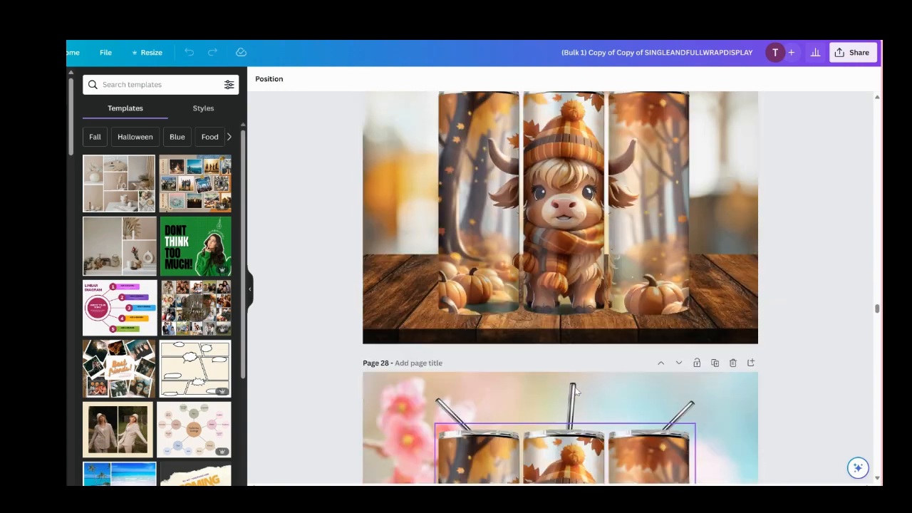
pyautogui.scroll(12, 576, 393)
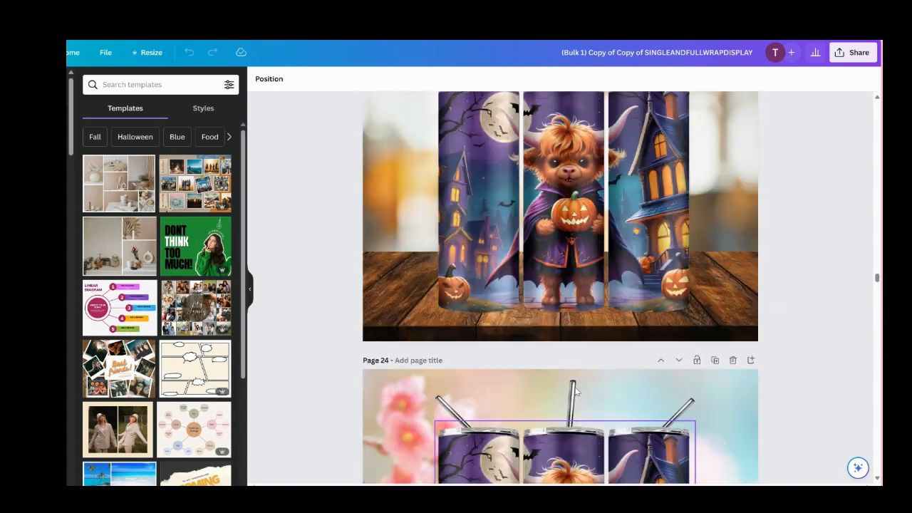